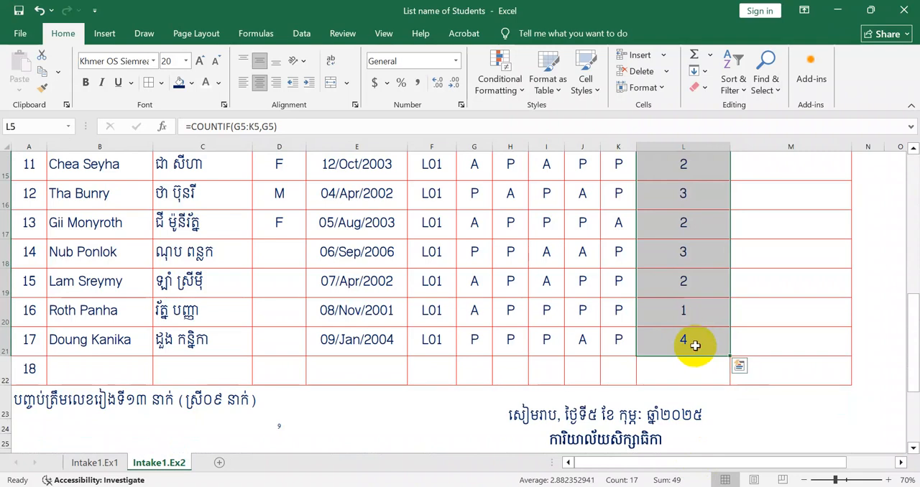
- Clear the existing formulas from the Total Attendance column, cells L5 to L21
key(Delete)
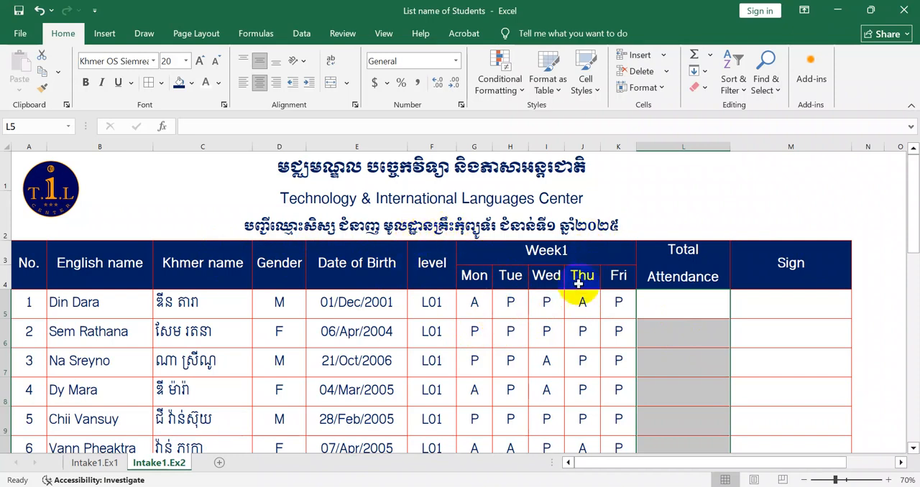
- Examine the Week1 attendance marks from Monday to Friday for the first student and the rows below
drag(530, 251, 581, 302)
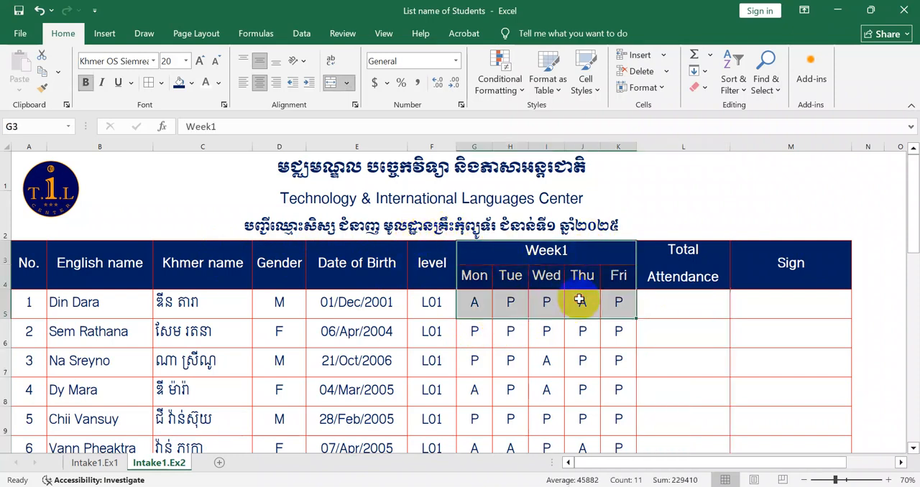
click(476, 300)
click(512, 303)
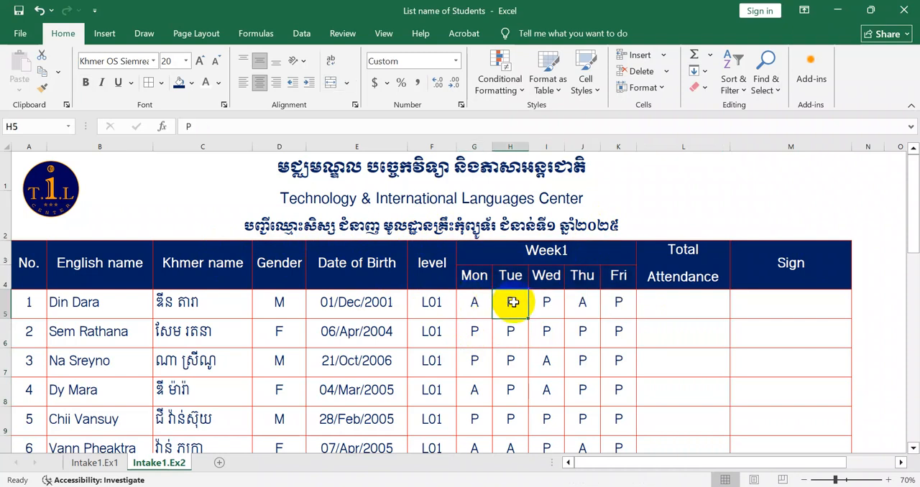
click(534, 307)
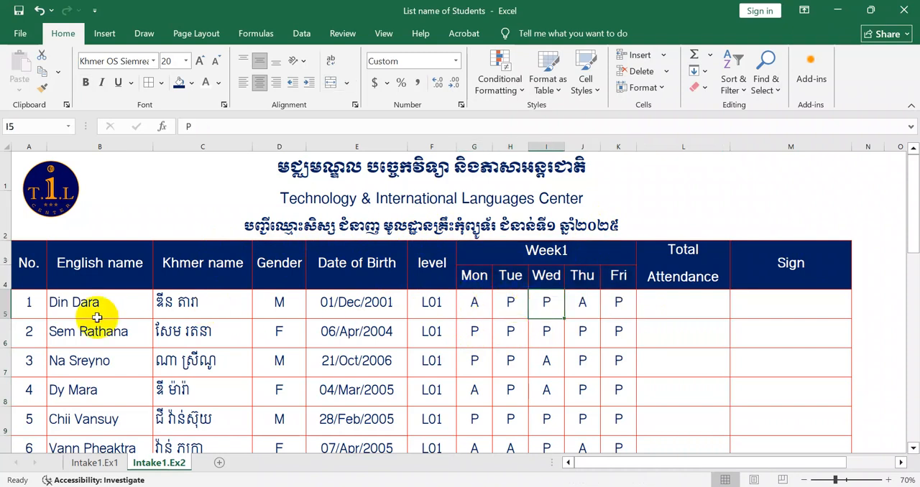
click(55, 310)
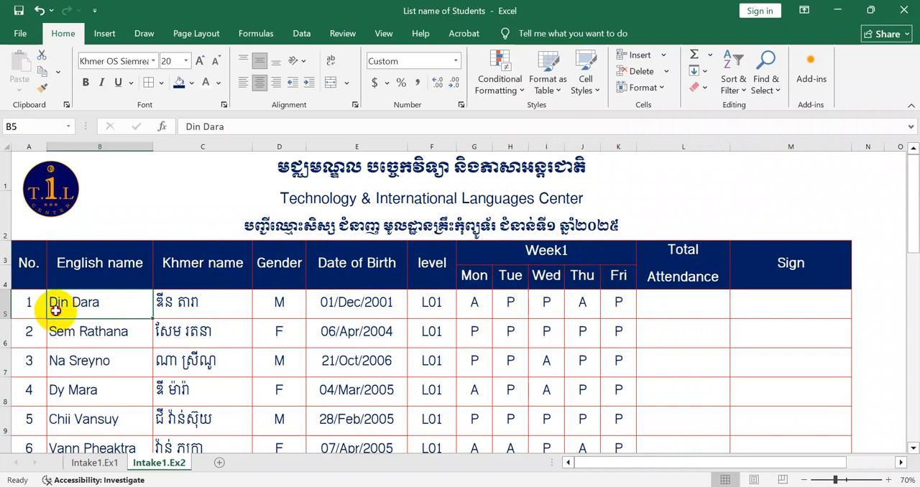
click(479, 305)
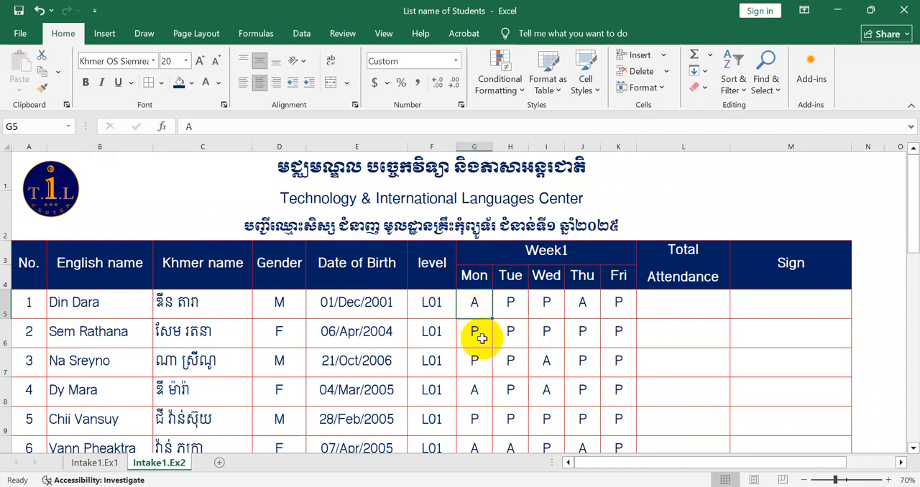
click(513, 305)
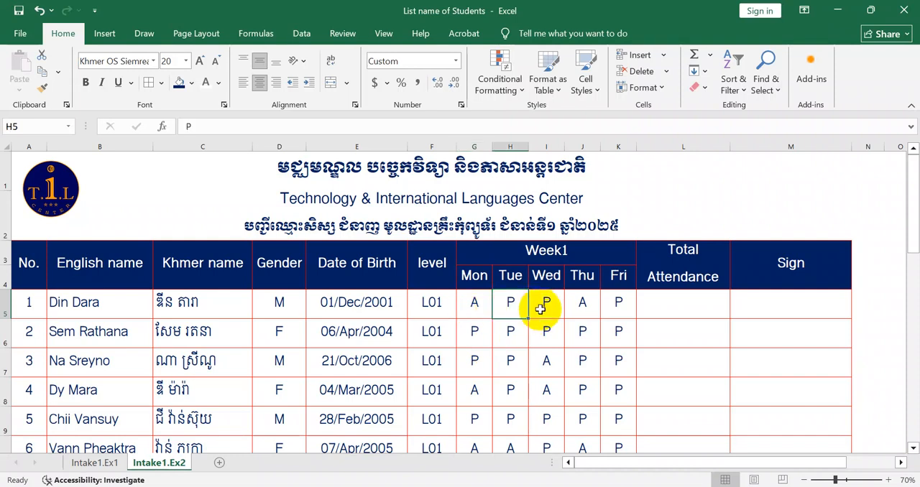
click(547, 307)
click(583, 304)
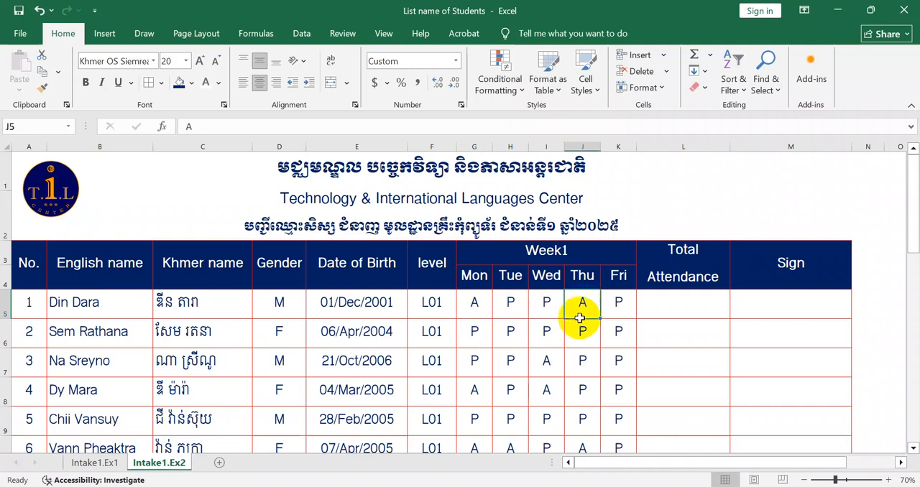
click(624, 308)
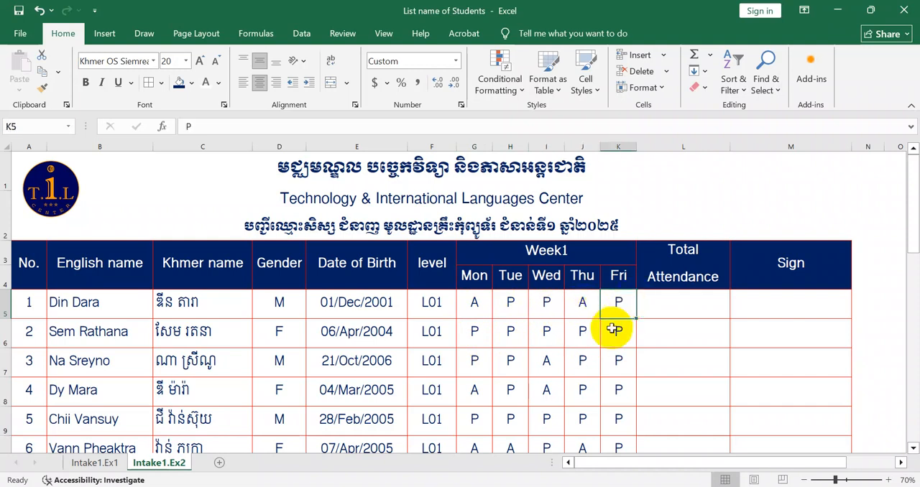
click(621, 363)
drag(489, 304, 611, 417)
scroll(601, 393, up, 2)
scroll(601, 393, up, 2)
- Enter =COUNTIF(G5:K5,"A") in L5 to count the first student's A marks for Week1
click(647, 312)
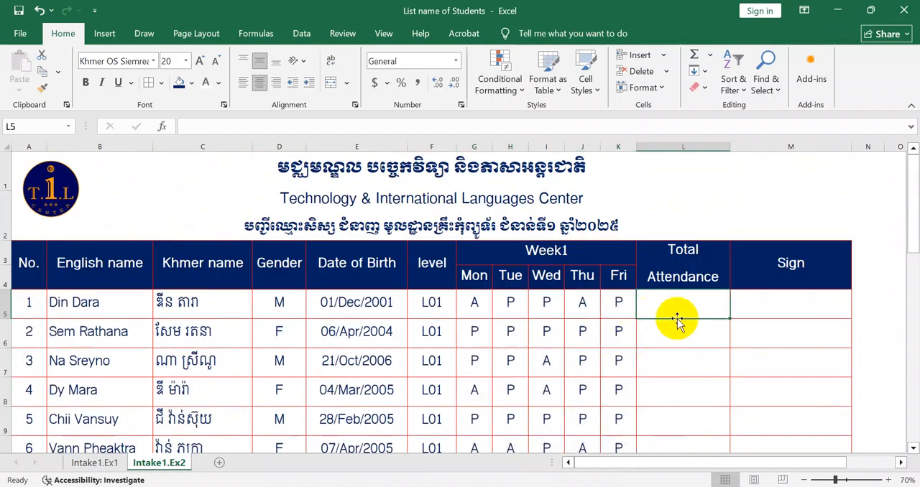
text(=)
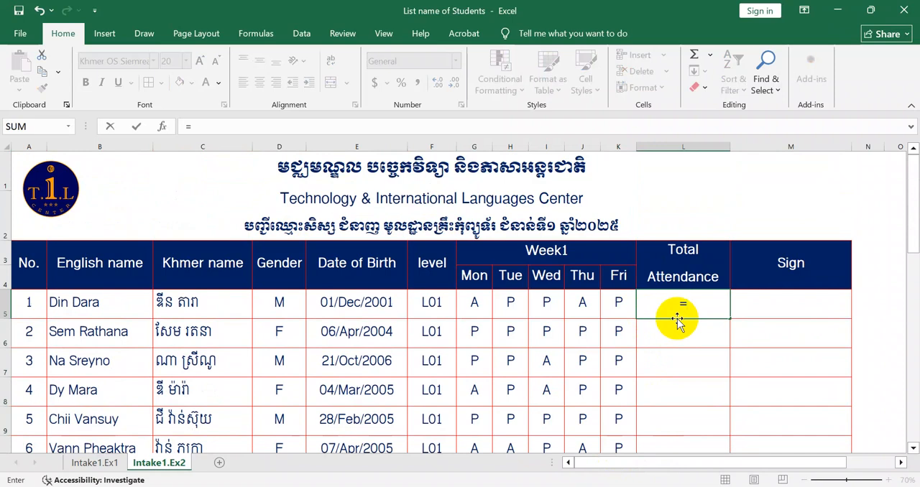
text(Counti)
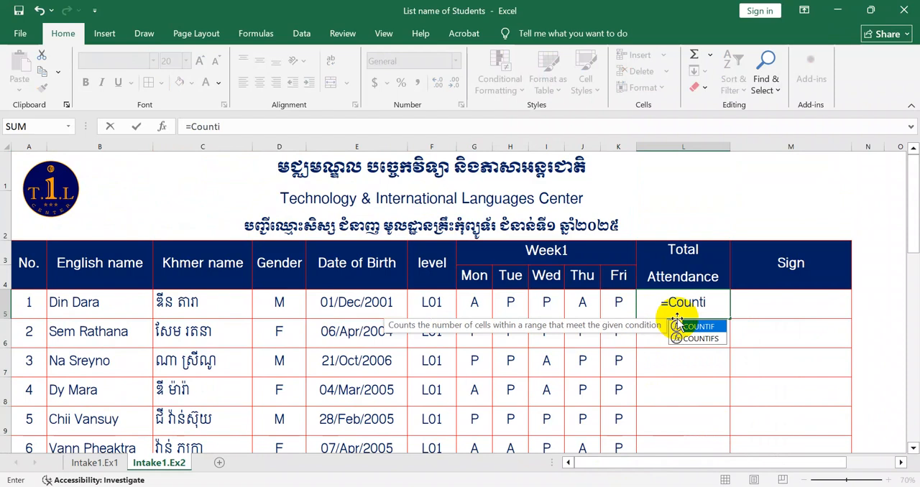
double_click(678, 325)
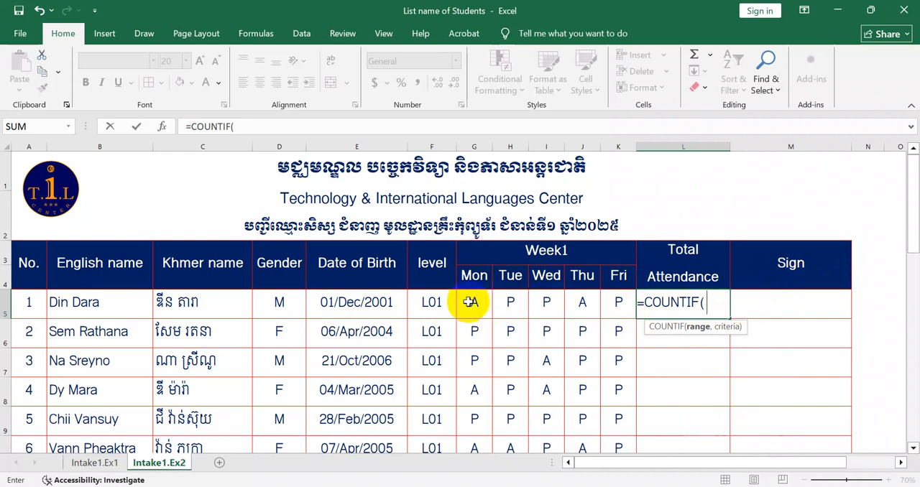
drag(469, 302, 612, 303)
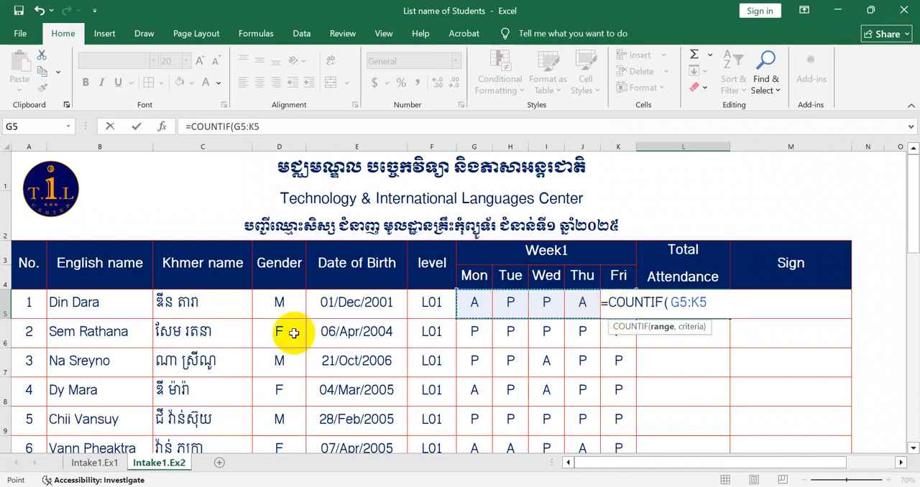
text(,)
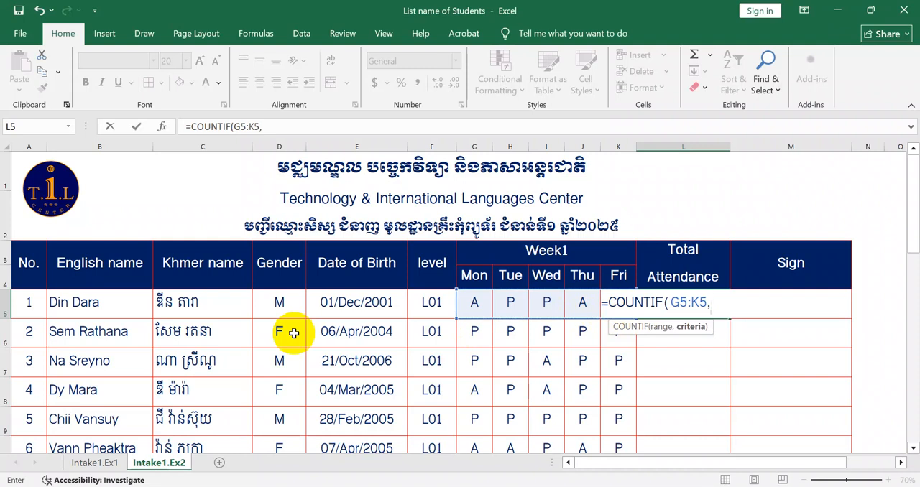
text("A)
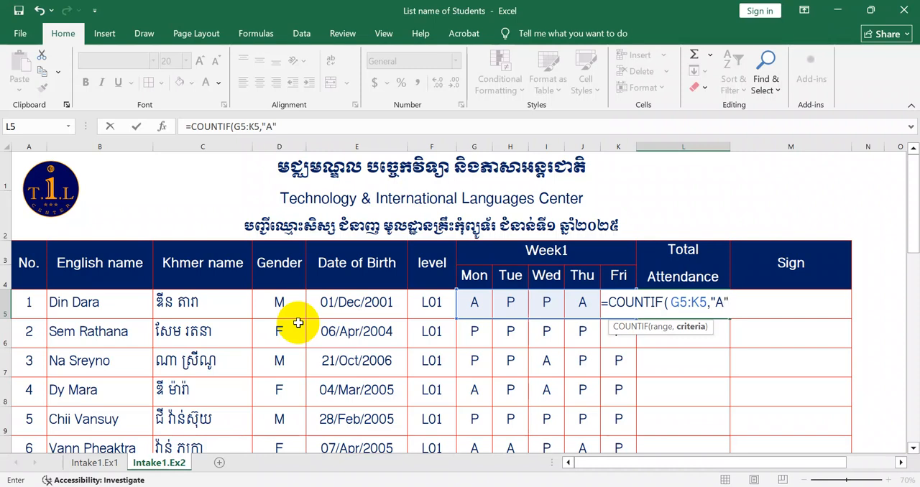
text("))
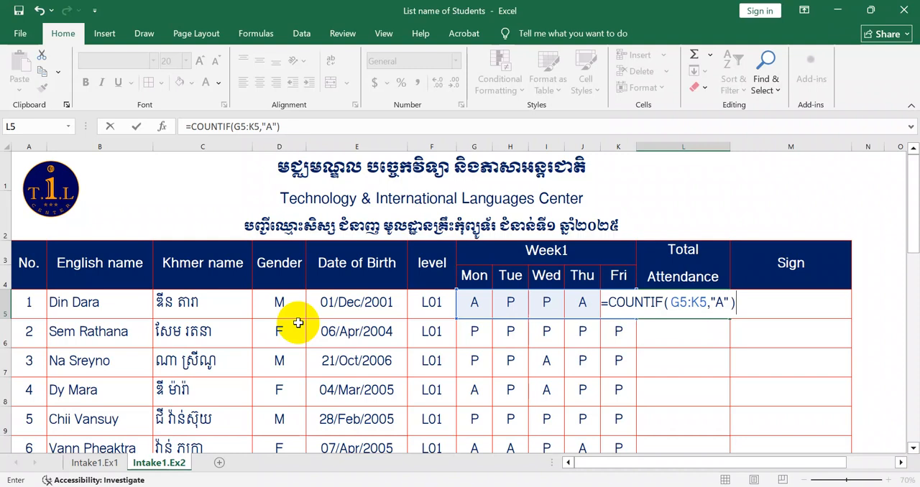
key(Return)
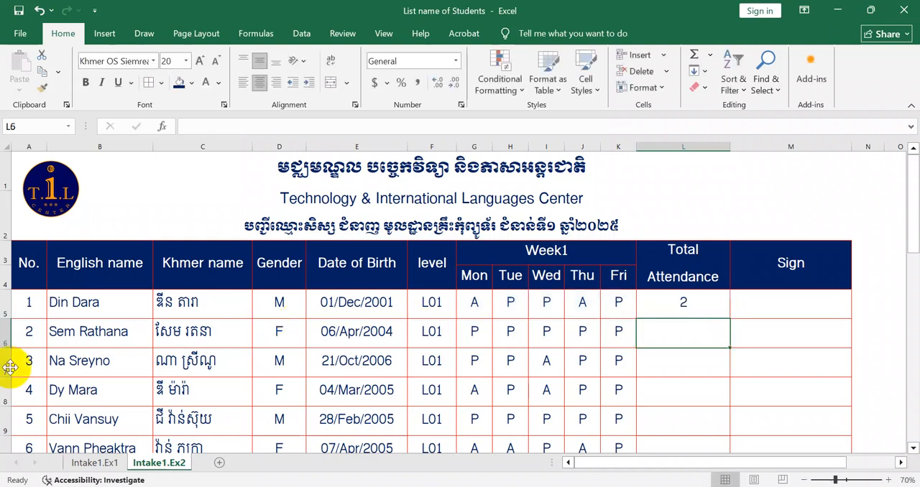
- Fill the COUNTIF formula from L5 down the Total Attendance column to student 17 in L21
drag(56, 302, 626, 305)
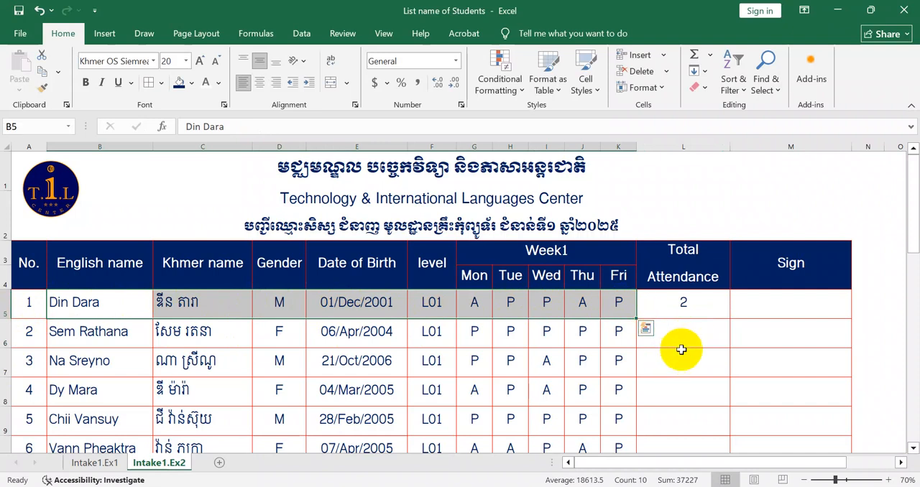
click(697, 308)
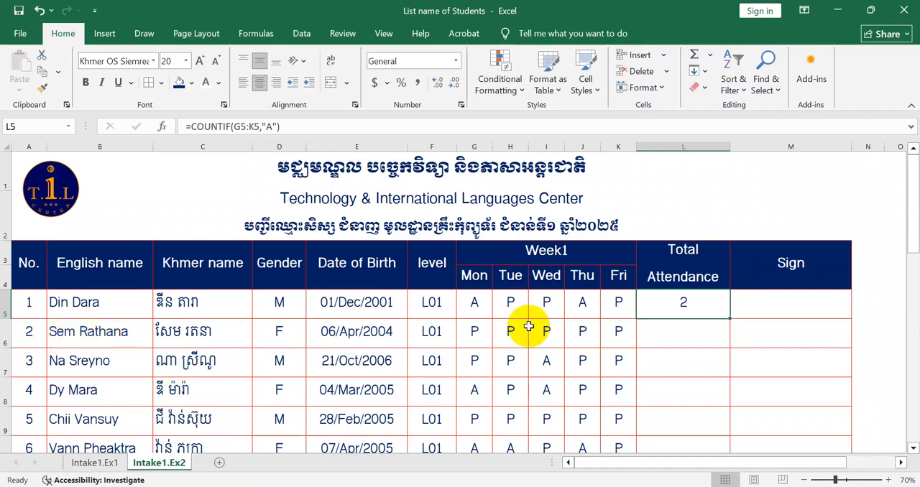
drag(51, 337, 154, 339)
drag(55, 361, 153, 361)
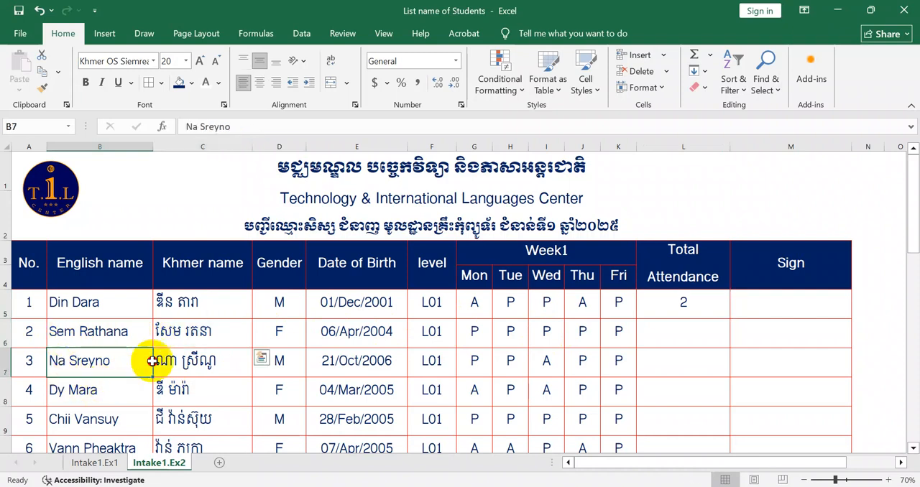
click(671, 309)
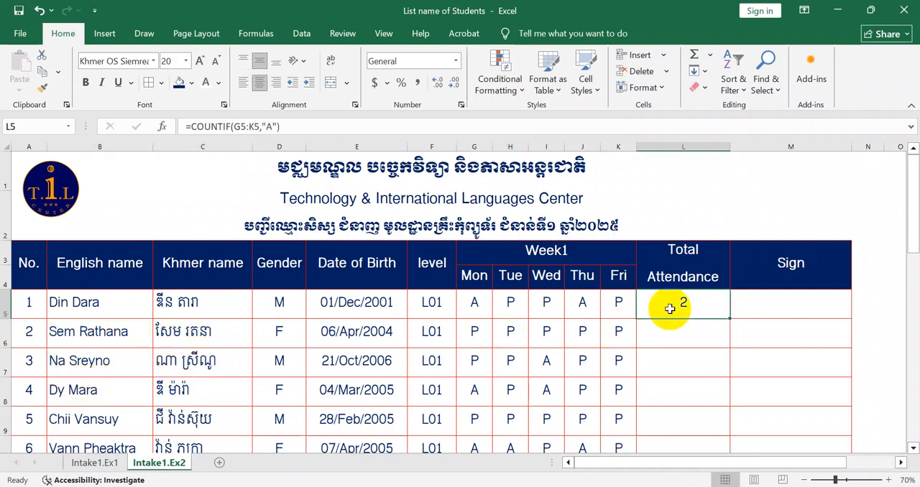
mouse_move(729, 318)
mouse_down()
mouse_move(729, 477)
mouse_move(720, 357)
mouse_up()
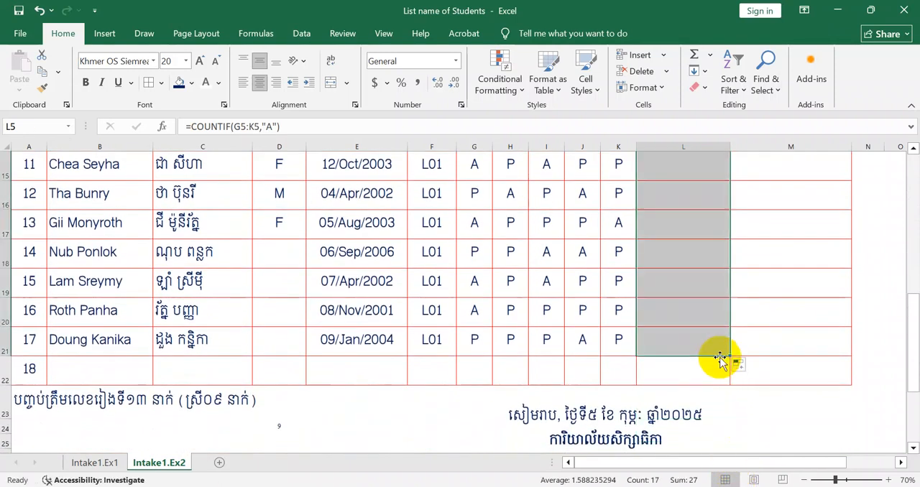
- Check the copied COUNTIF formulas in L6 and L7 against the attendance marks in their rows
scroll(720, 358, up, 5)
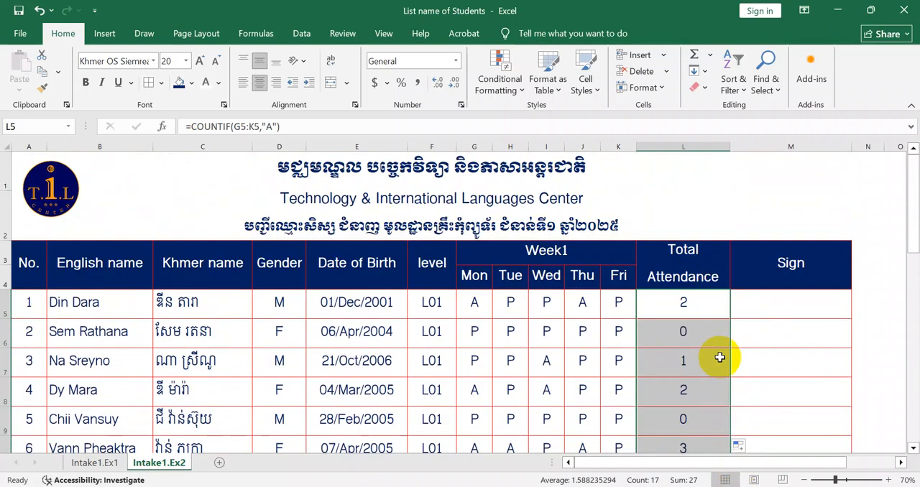
click(567, 364)
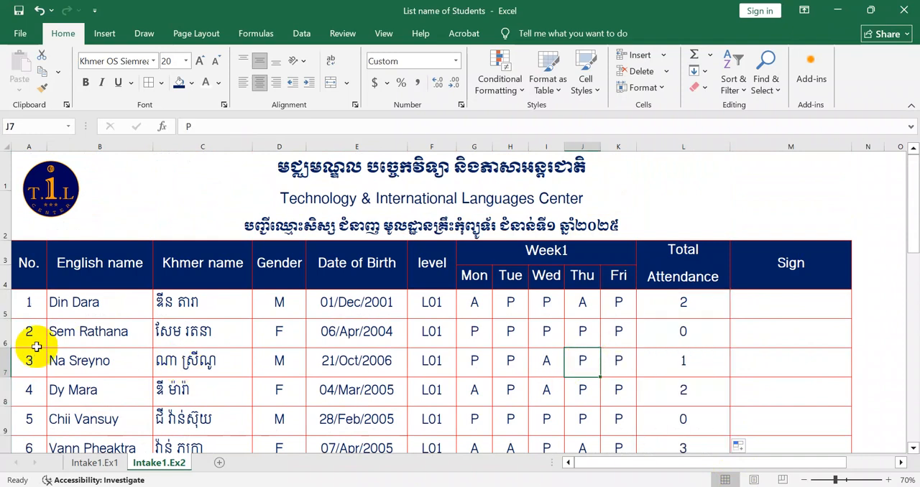
click(3, 333)
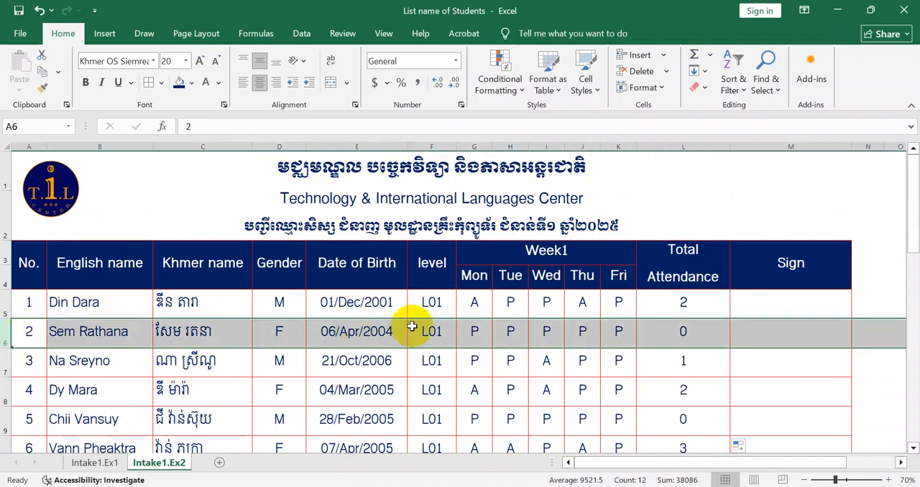
click(676, 333)
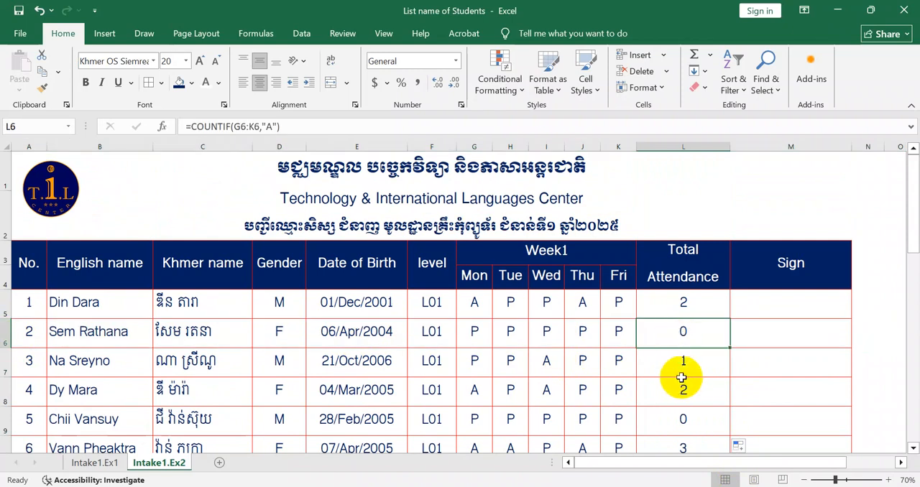
click(663, 361)
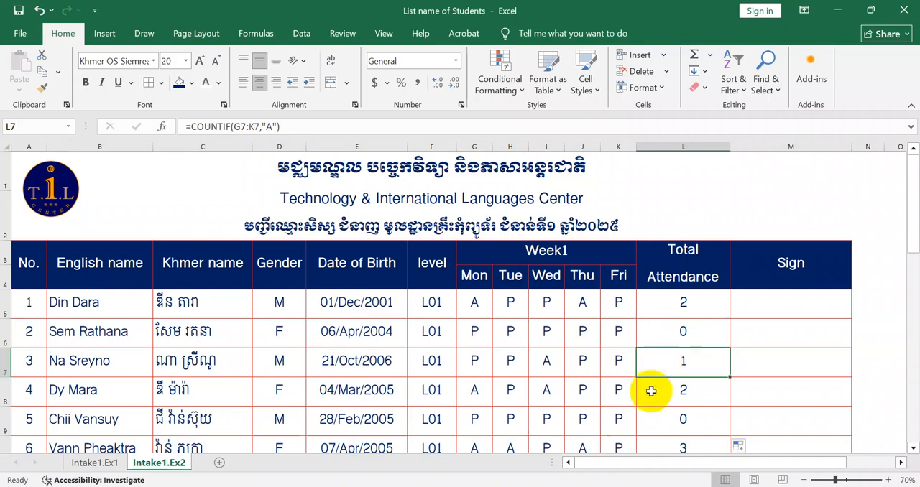